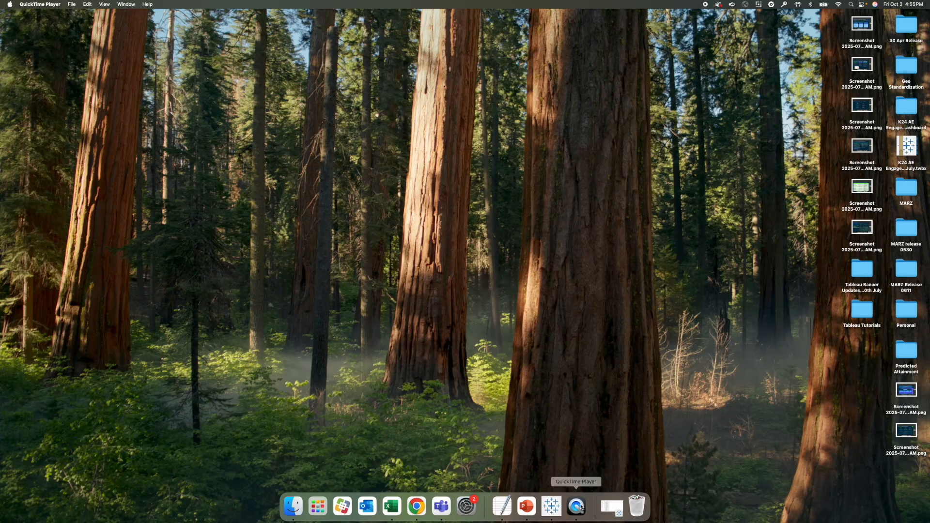
# - Switch to Tableau and look through the list of product sales on Sheet 5
pyautogui.click(549, 509)
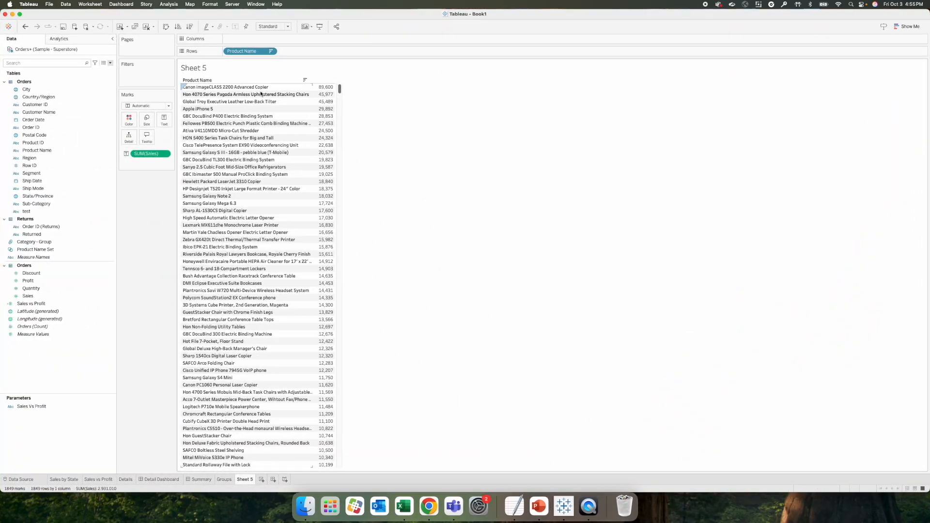
pyautogui.scroll(-10, 271, 297)
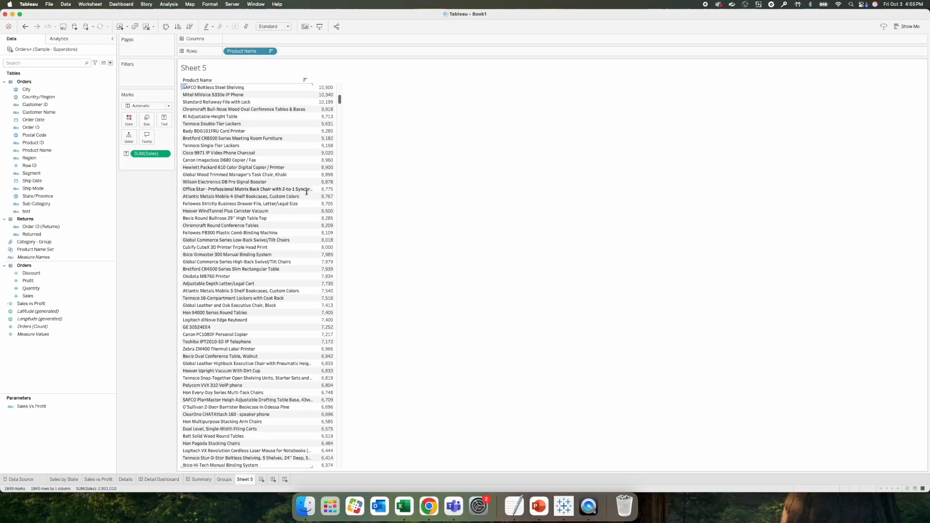
pyautogui.scroll(10, 322, 198)
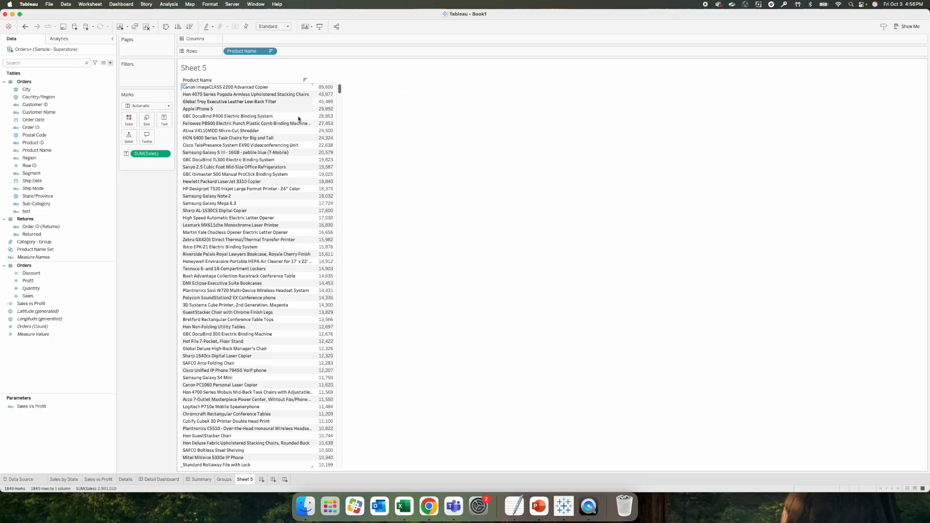
# - Review the condition and top-limit definitions of Product Name Set
pyautogui.click(113, 243)
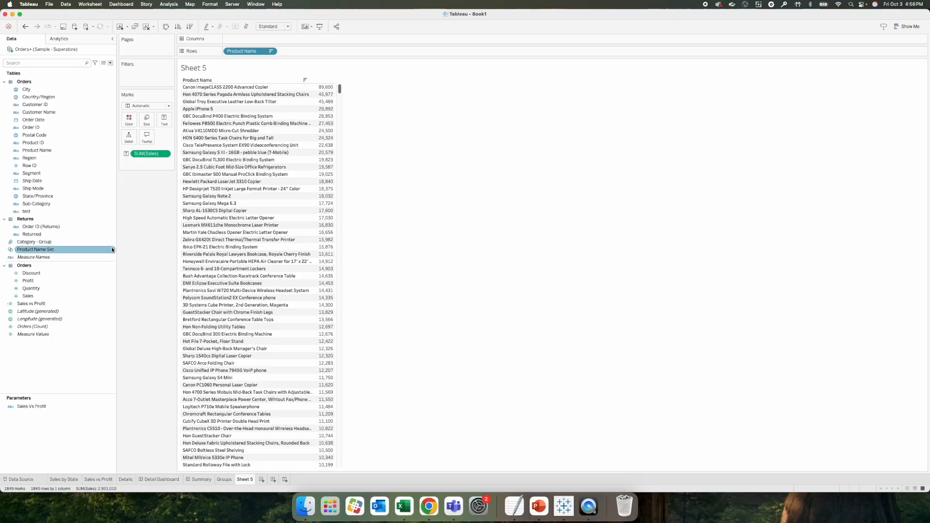
pyautogui.click(112, 251)
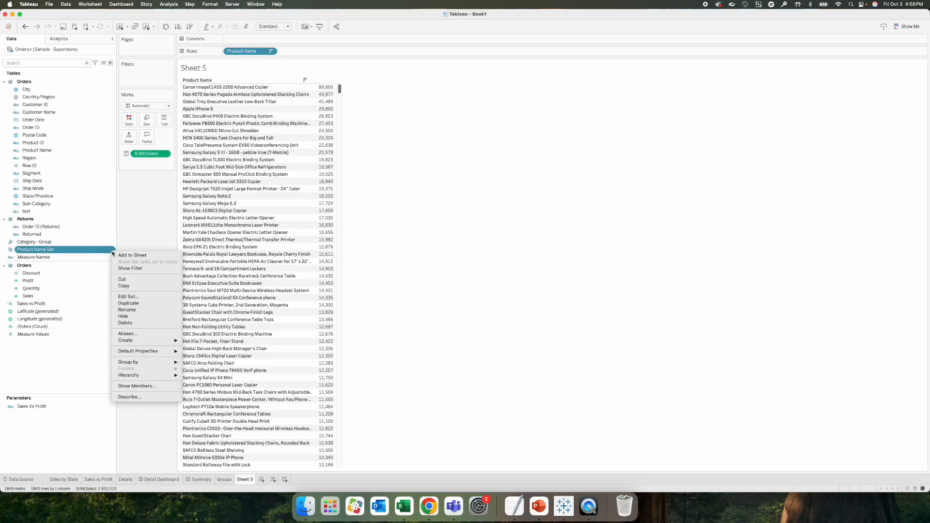
pyautogui.click(129, 297)
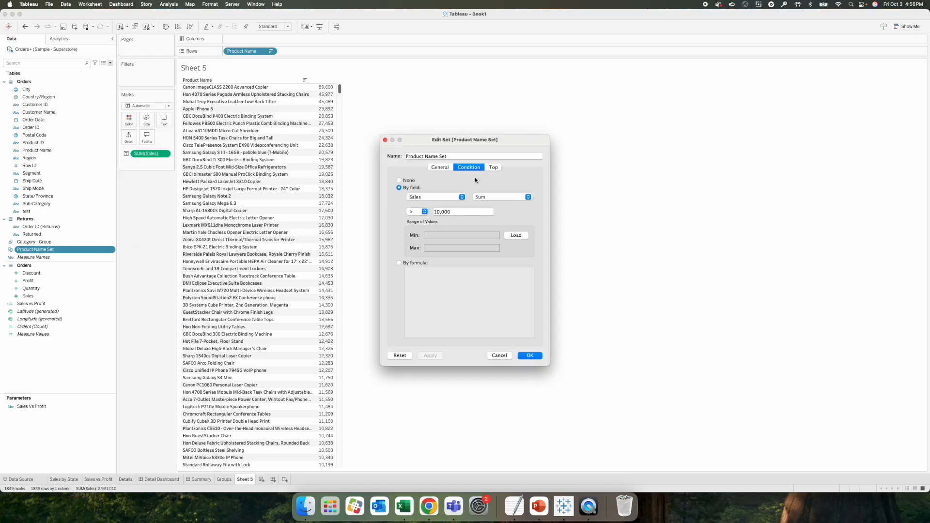
pyautogui.click(493, 167)
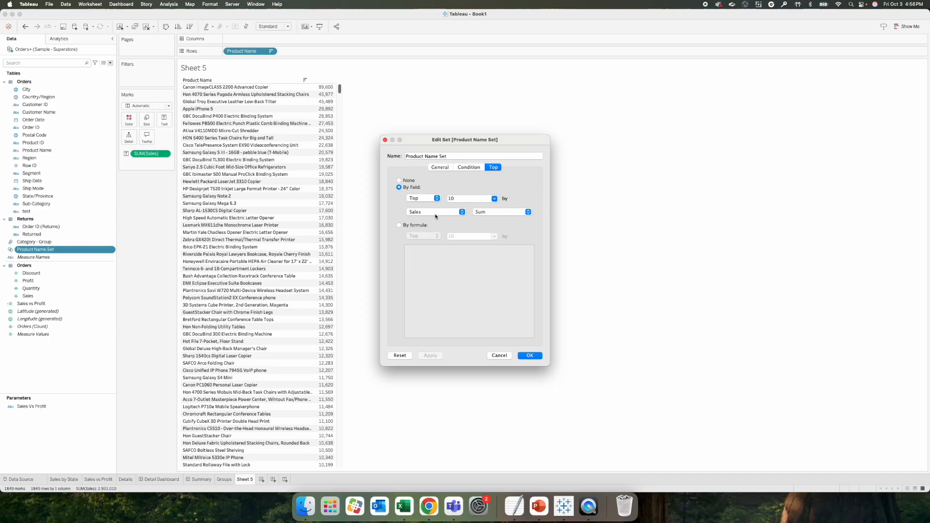
pyautogui.click(530, 356)
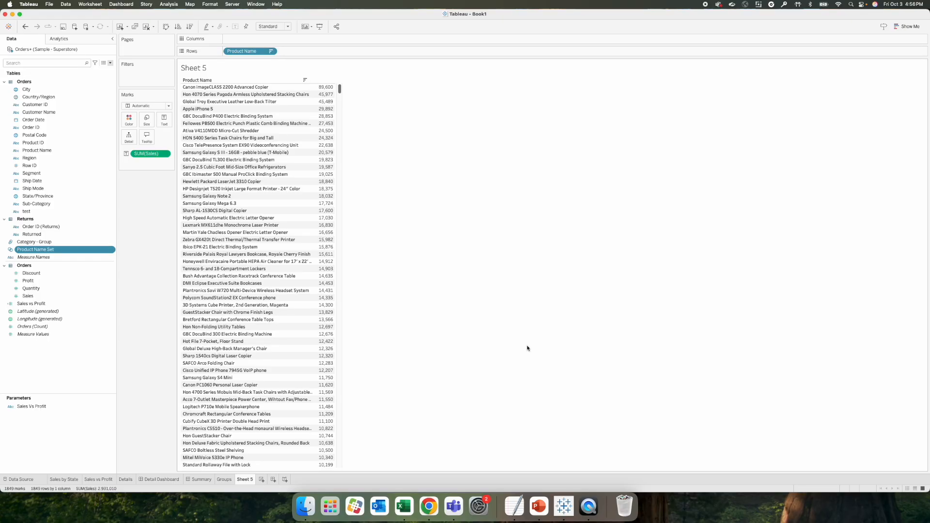
# - Try Product Name Set as a filter on the sheet, and remove the filter again
pyautogui.moveTo(76, 251); pyautogui.dragTo(172, 77)
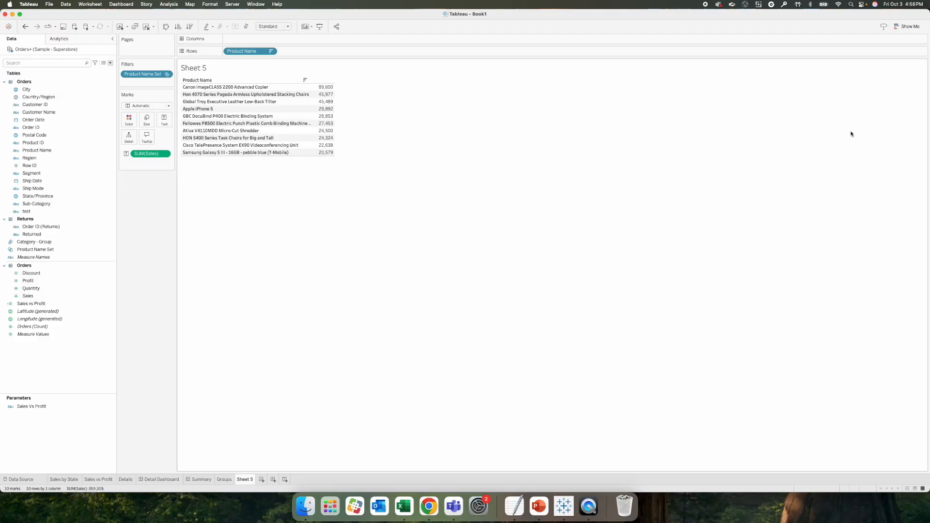
pyautogui.moveTo(328, 106)
pyautogui.moveTo(144, 74); pyautogui.dragTo(57, 249)
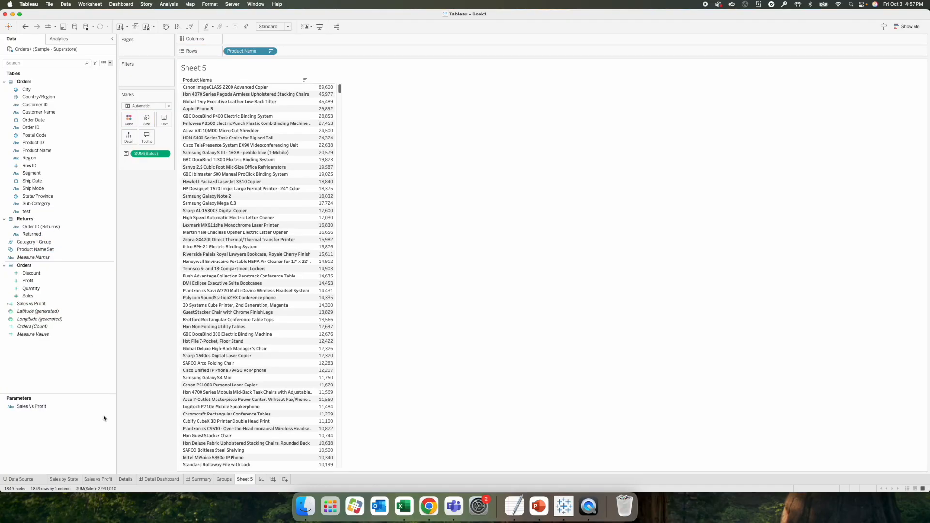
# - Create an integer parameter named Top N with a current value of 5
pyautogui.click(111, 65)
pyautogui.click(104, 75)
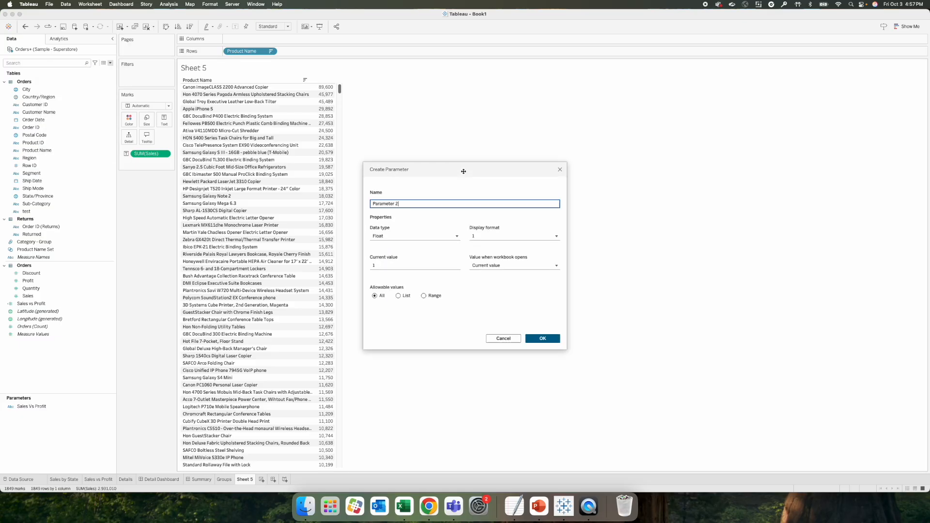
pyautogui.tripleClick(412, 202)
pyautogui.write('T')
pyautogui.click(420, 236)
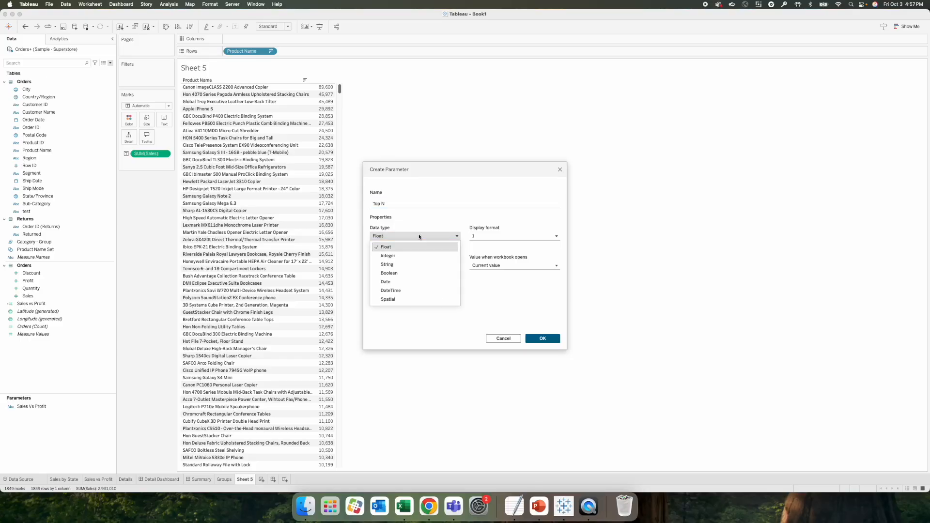
pyautogui.click(399, 256)
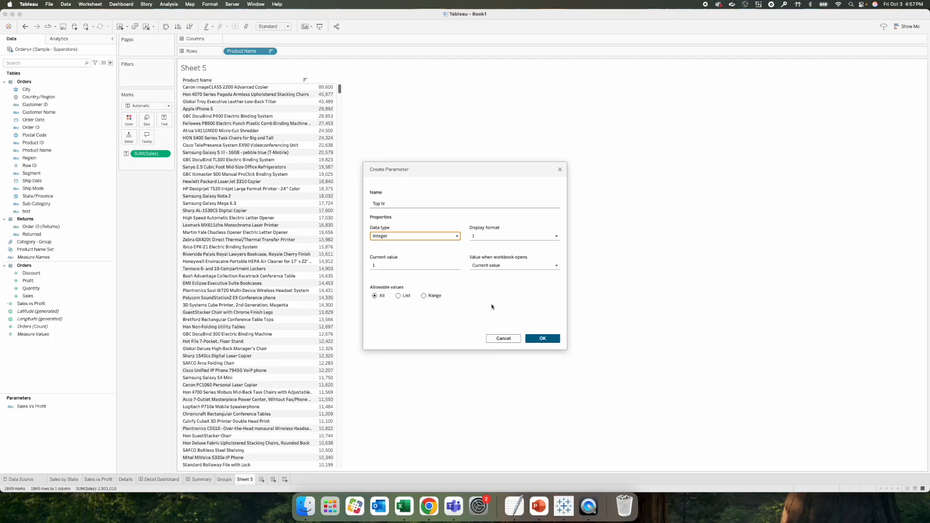
pyautogui.click(412, 266)
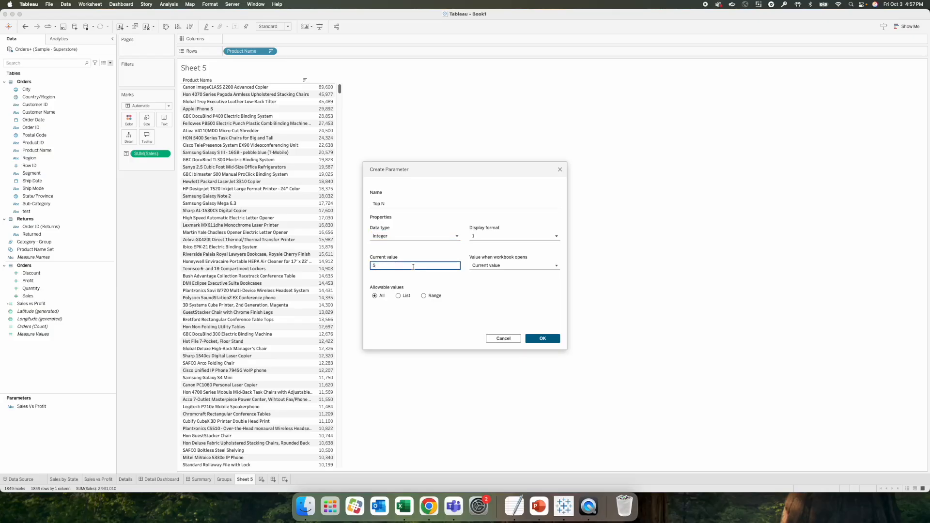
pyautogui.write('5')
pyautogui.click(547, 341)
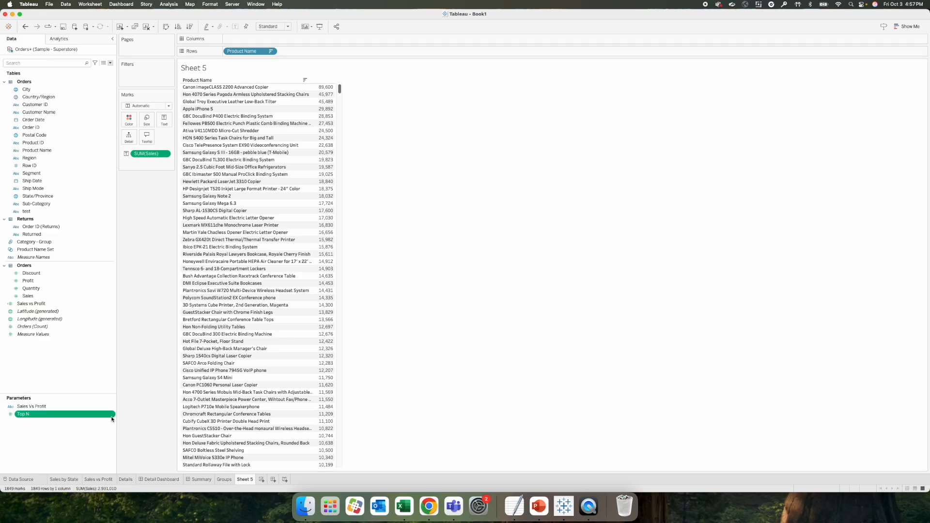
# - Show the Top N parameter control on the sheet and set its value to 10
pyautogui.click(112, 414)
pyautogui.click(137, 304)
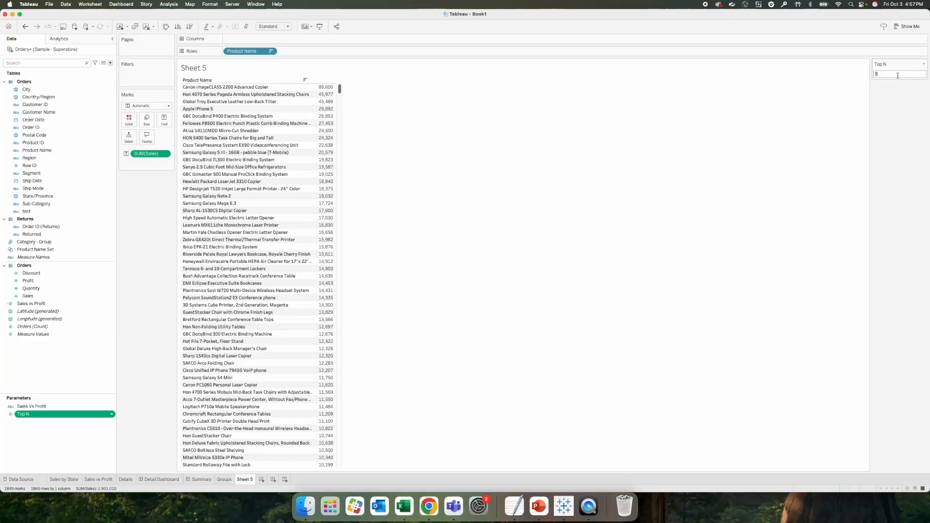
pyautogui.write('0')
pyautogui.press('Return')
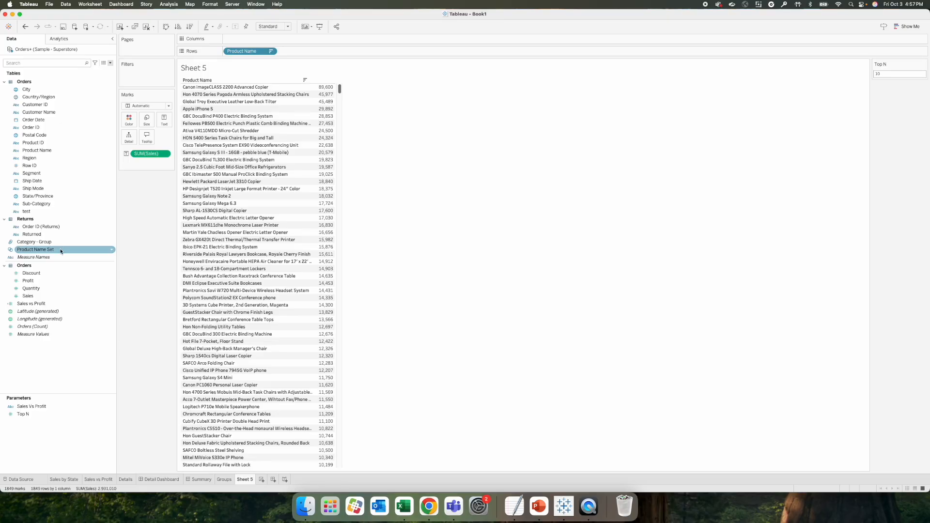
# - Edit Product Name Set so its top limit uses the Top N parameter instead of a fixed number
pyautogui.click(113, 251)
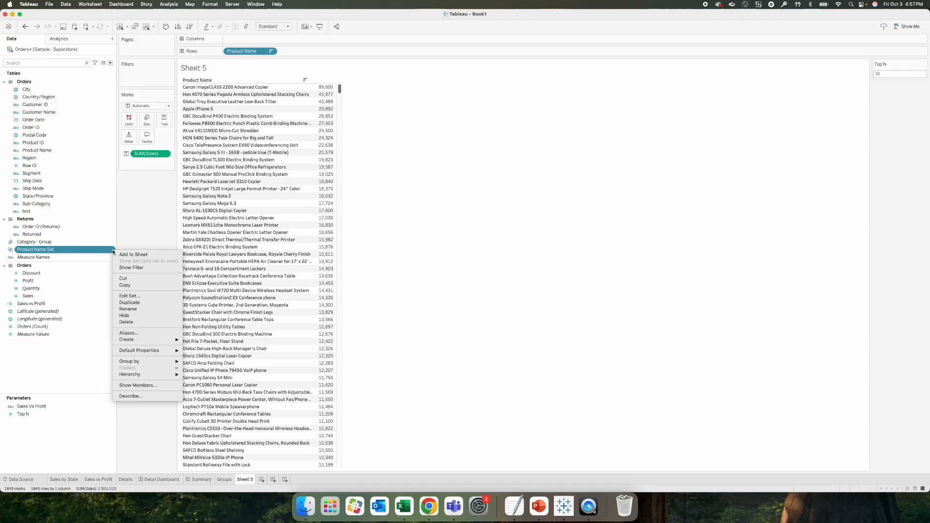
pyautogui.click(137, 299)
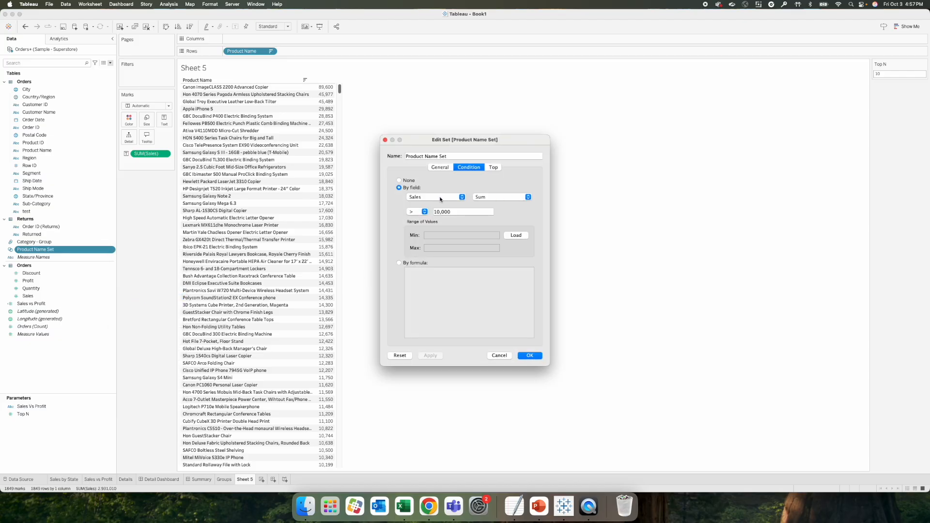
pyautogui.click(493, 167)
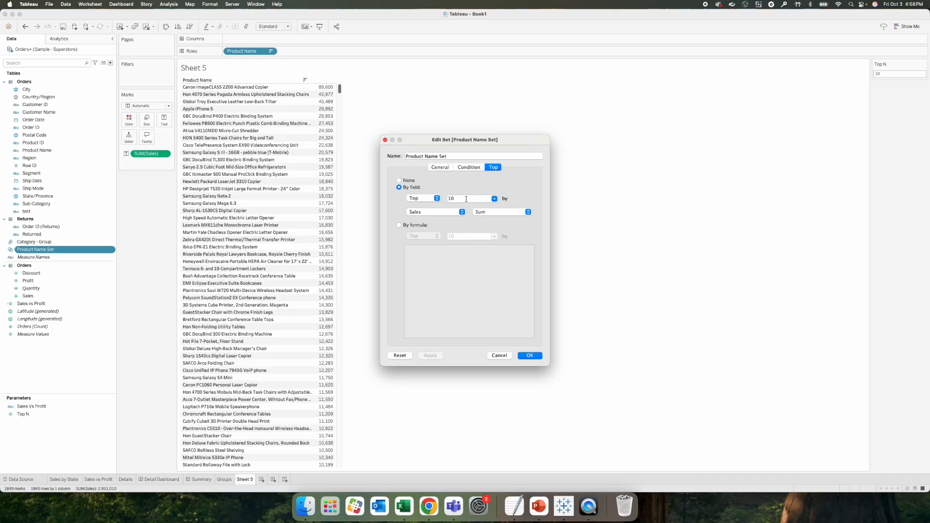
pyautogui.click(494, 199)
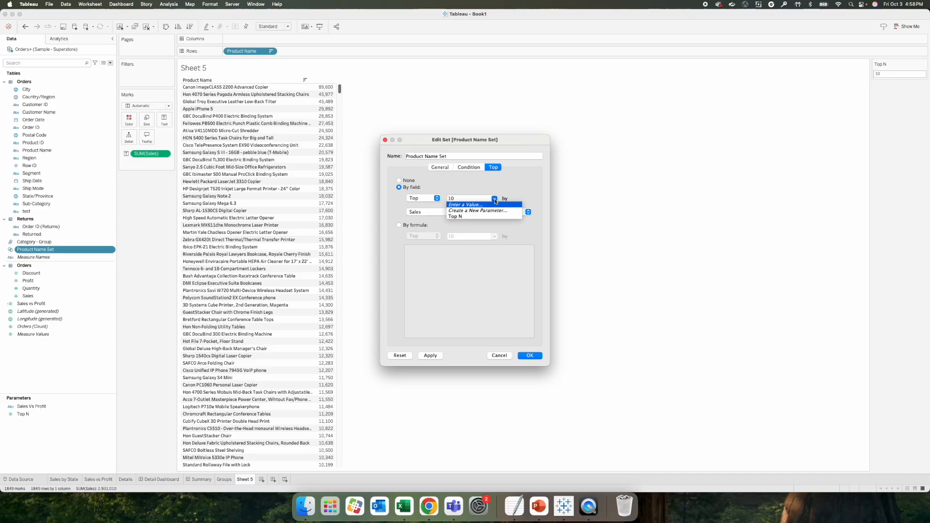
pyautogui.click(465, 216)
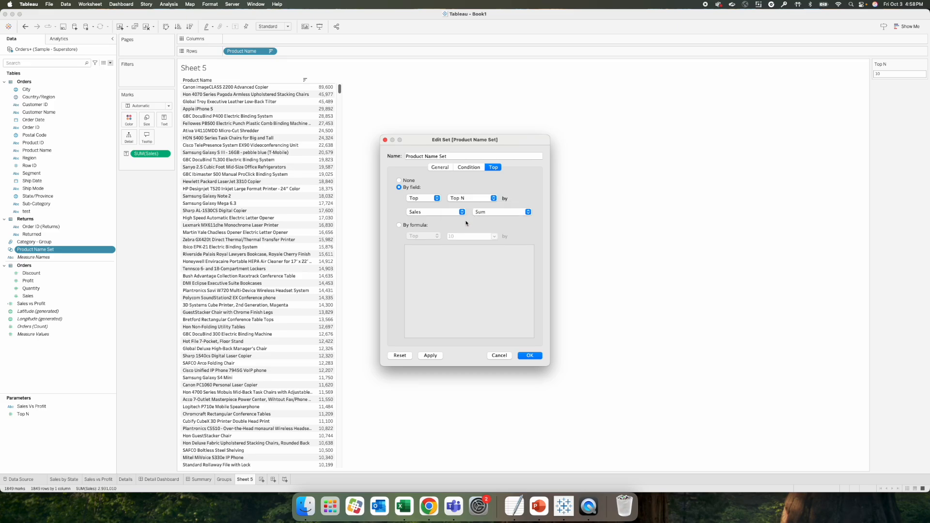
pyautogui.click(431, 355)
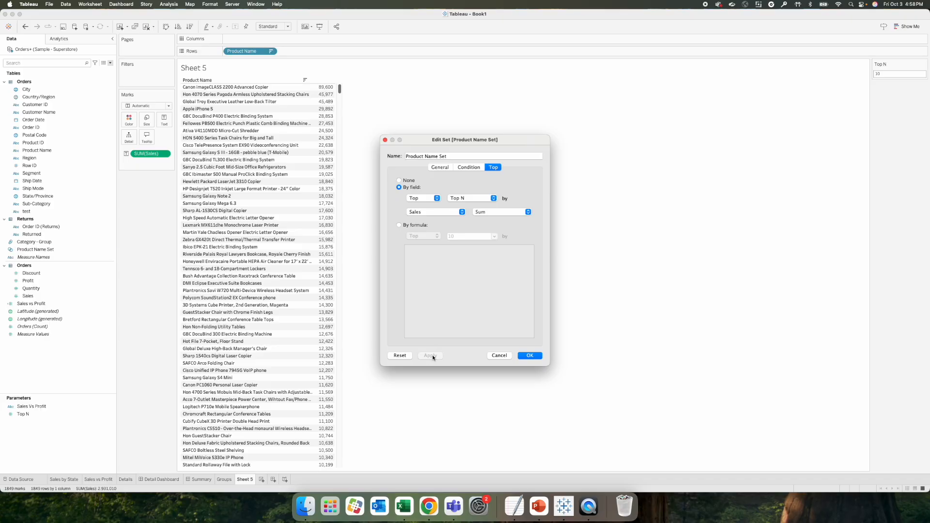
pyautogui.click(530, 356)
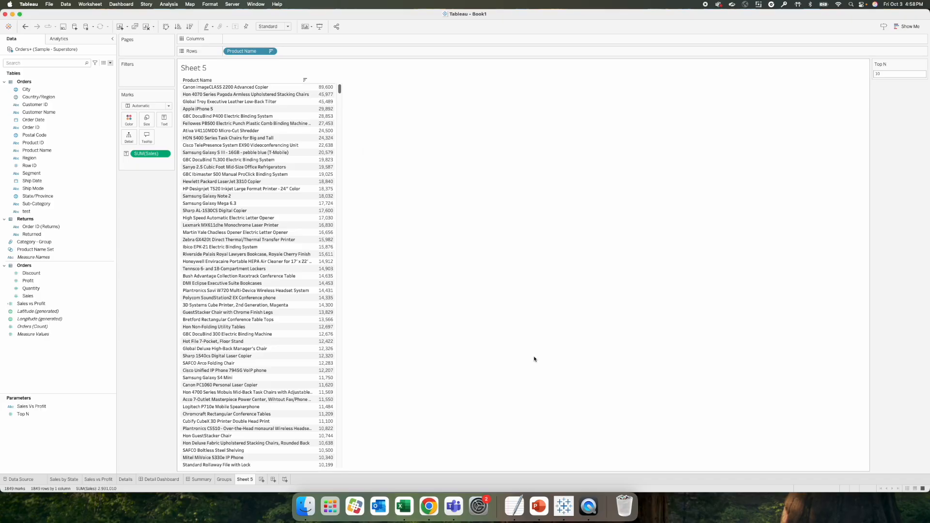
# - Filter the sheet by Product Name Set and set the Top N parameter to 5
pyautogui.click(76, 257)
pyautogui.moveTo(54, 249); pyautogui.dragTo(167, 79)
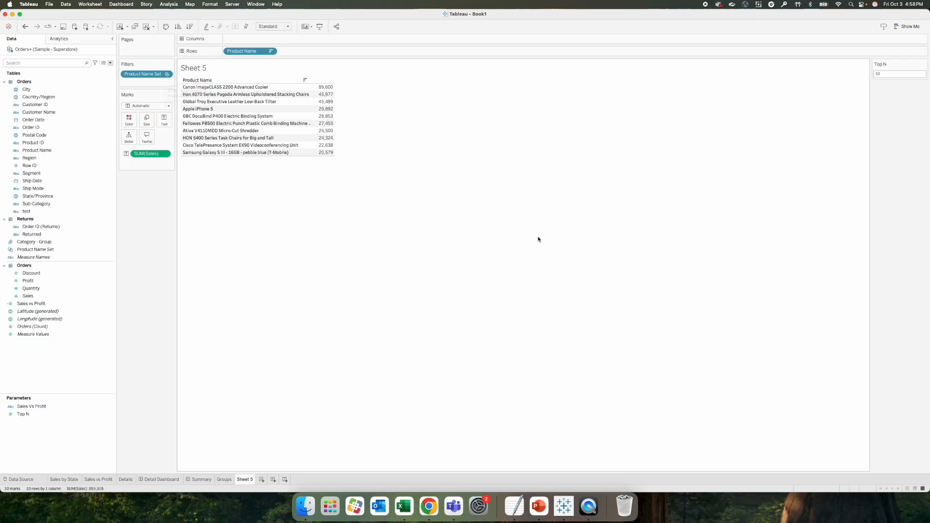
pyautogui.click(898, 75)
pyautogui.press('Return')
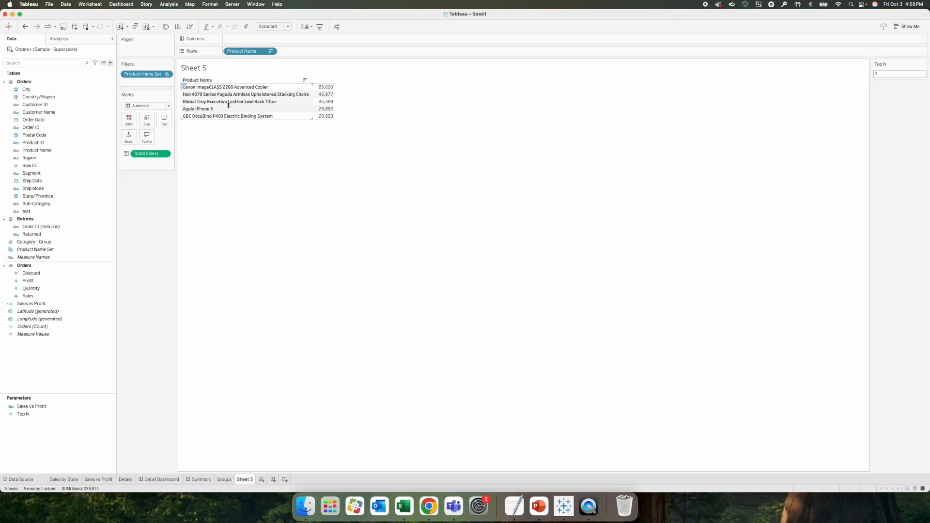
# - Set the Top N parameter to 25
pyautogui.click(884, 74)
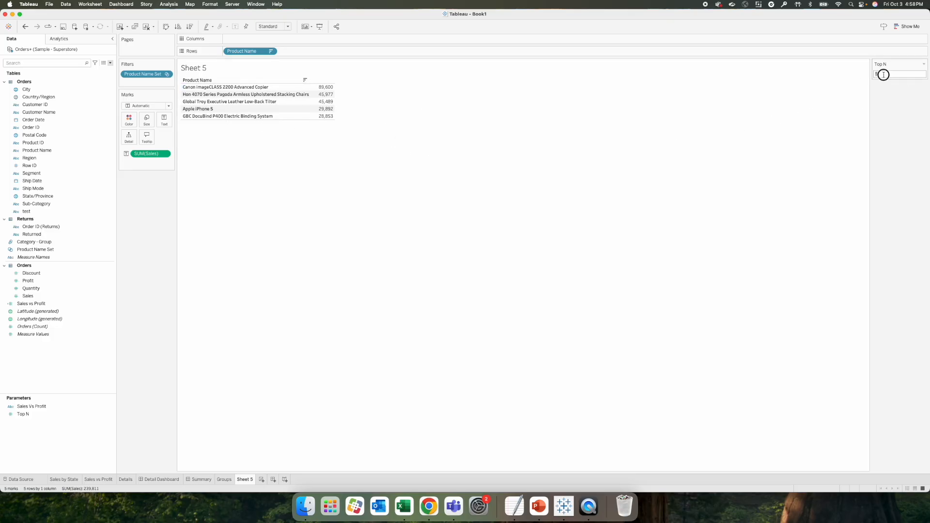
pyautogui.write('25')
pyautogui.press('Return')
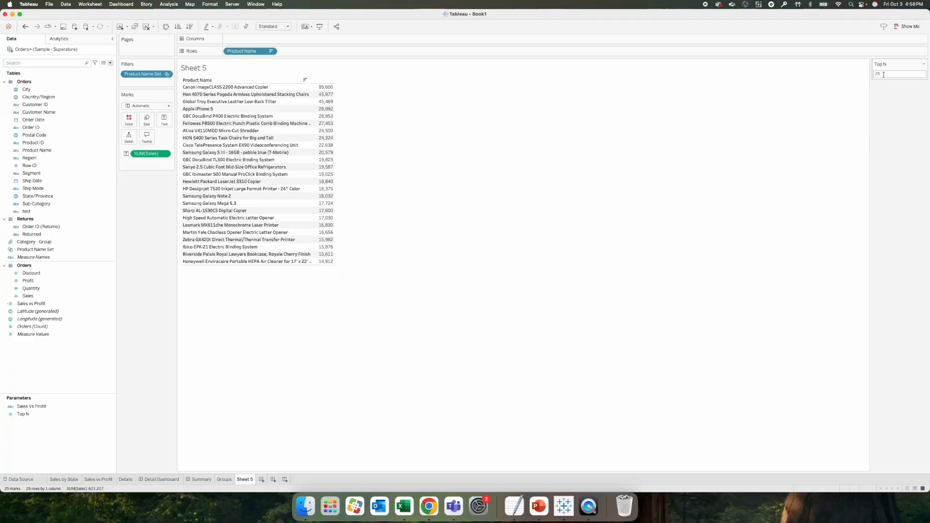